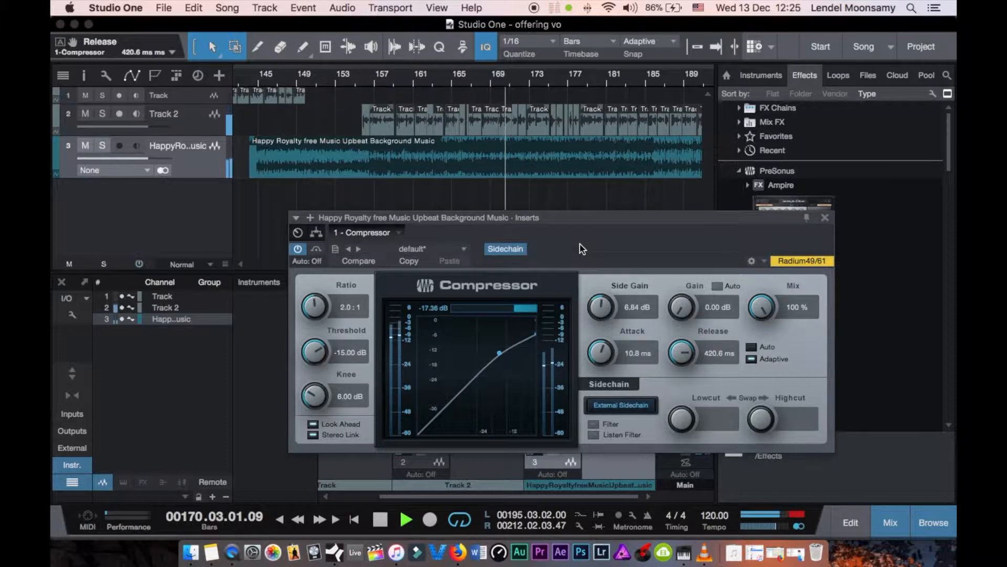
Step: Audition the soloed Track 2 voice-over around bars 155 to 159 and select the background music track
key(space)
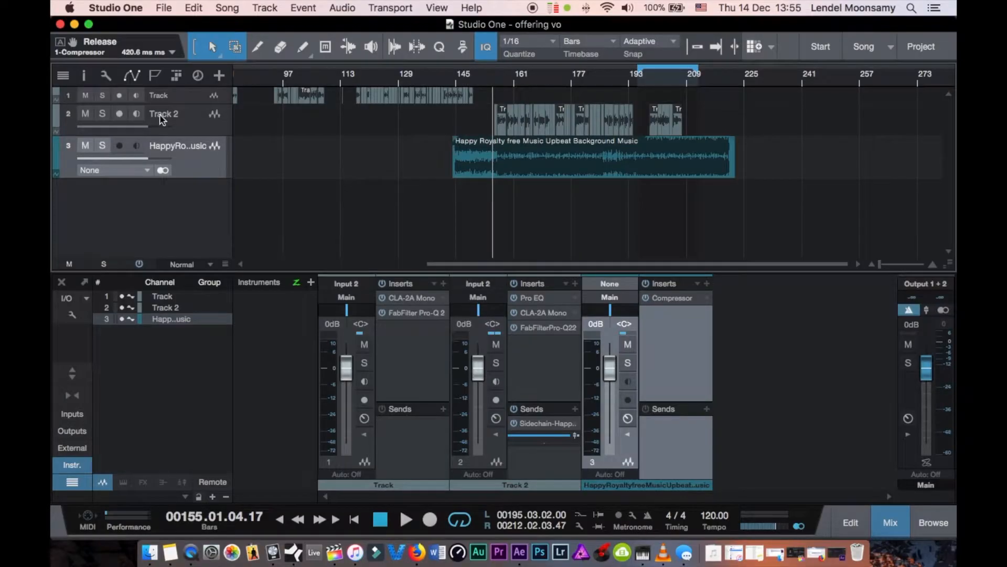
scroll(505, 77, up, 3)
scroll(505, 77, up, 5)
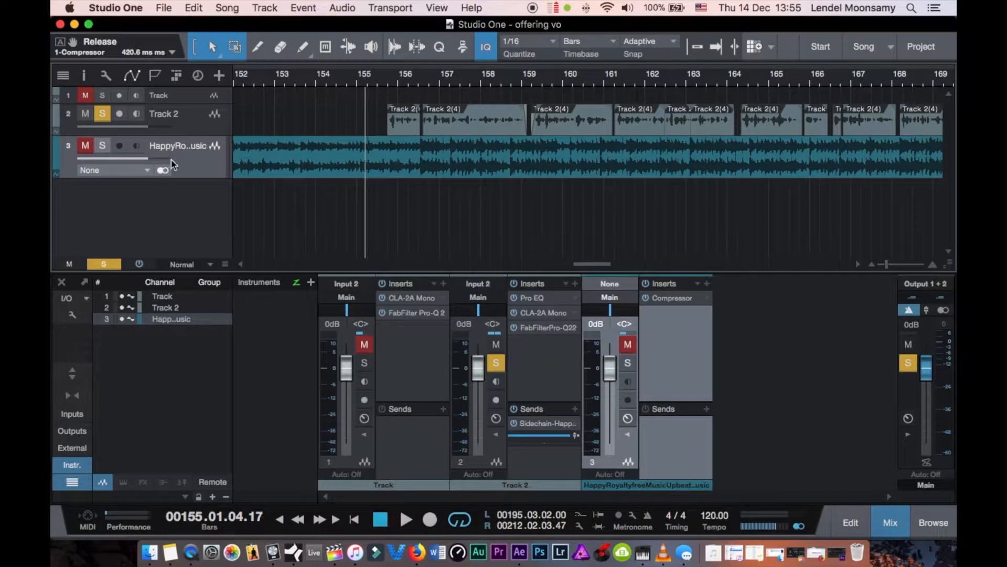
click(192, 132)
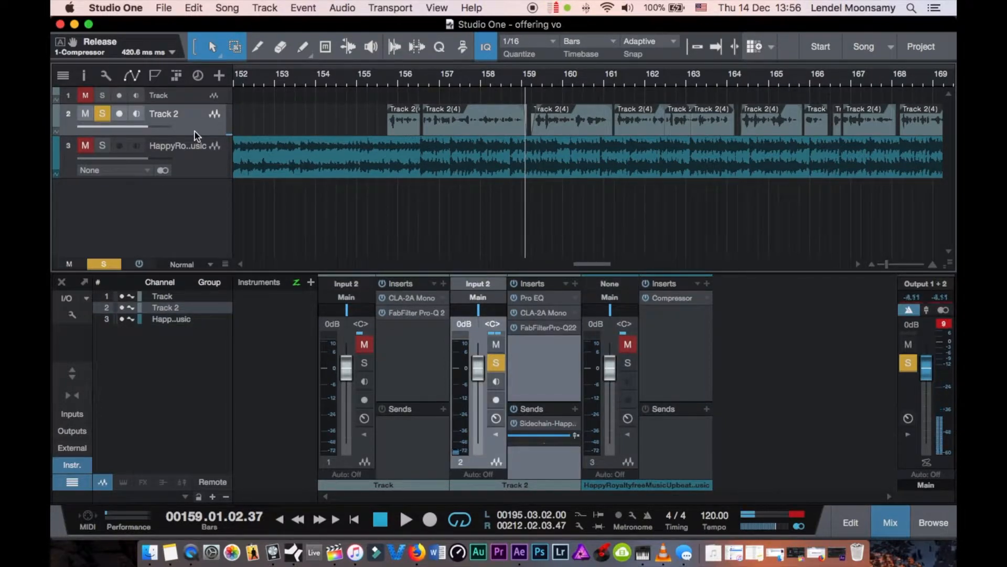
key(space)
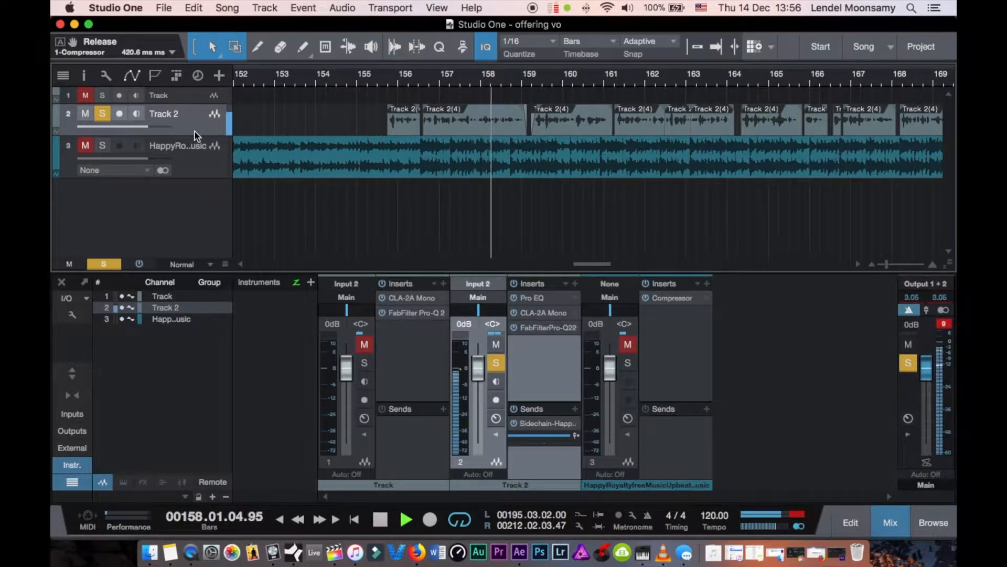
click(195, 169)
key(space)
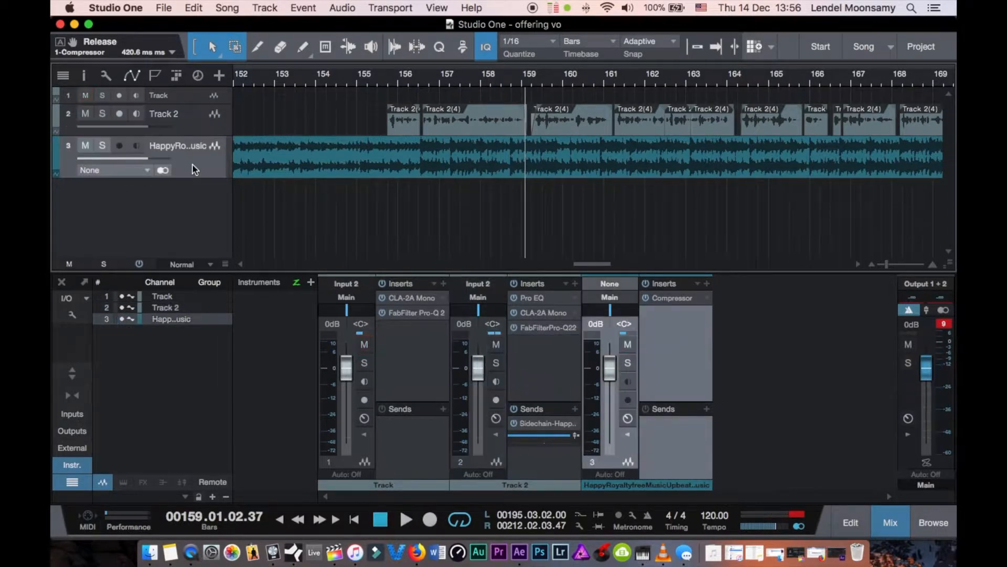
Step: Toggle the mute on Track 2, solo the background music track and play it from about bar 156
click(85, 114)
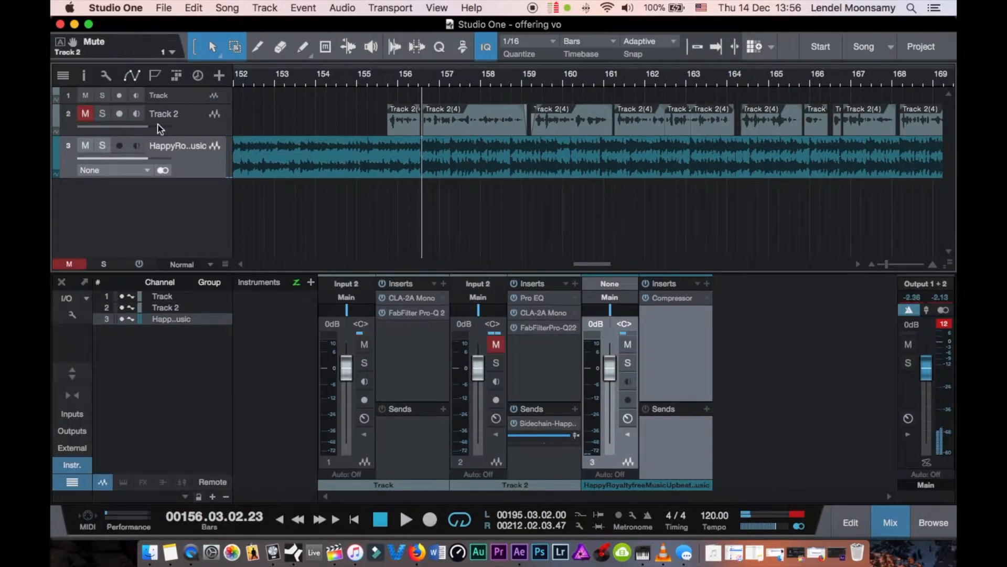
click(85, 113)
click(103, 145)
click(394, 85)
key(space)
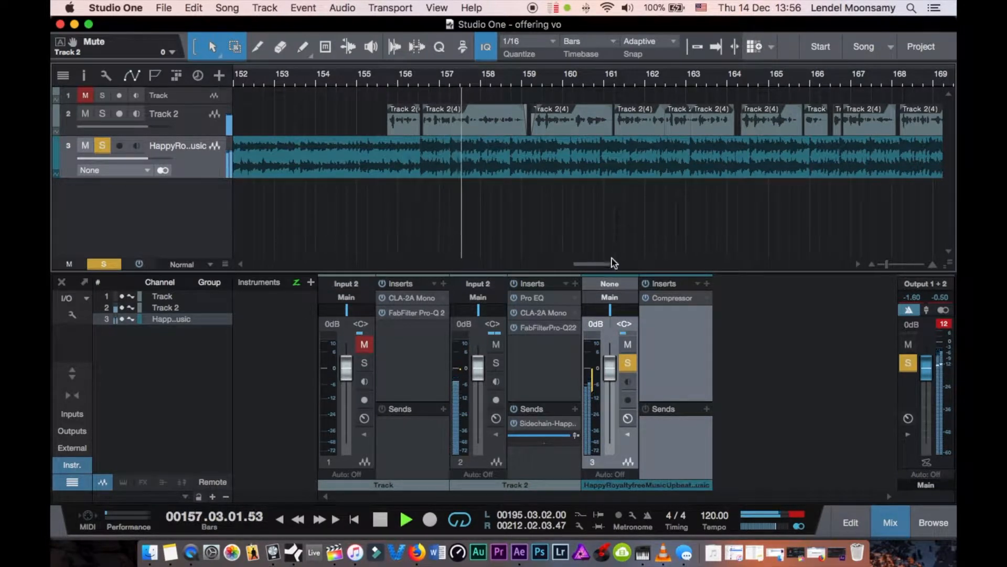
key(space)
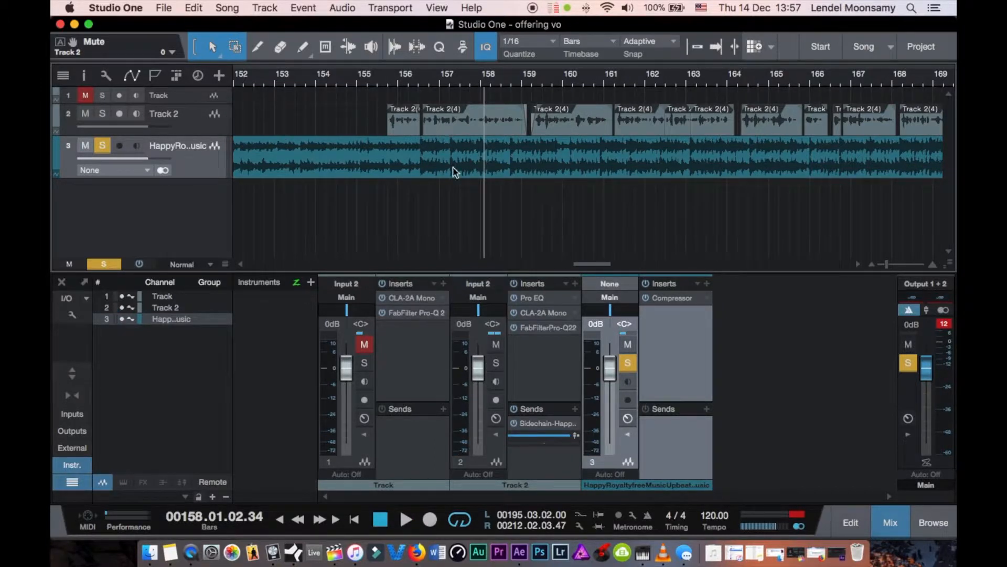
Step: Split the background music event around the first two Track 2 voice clips, between bars 155 and 159
click(390, 84)
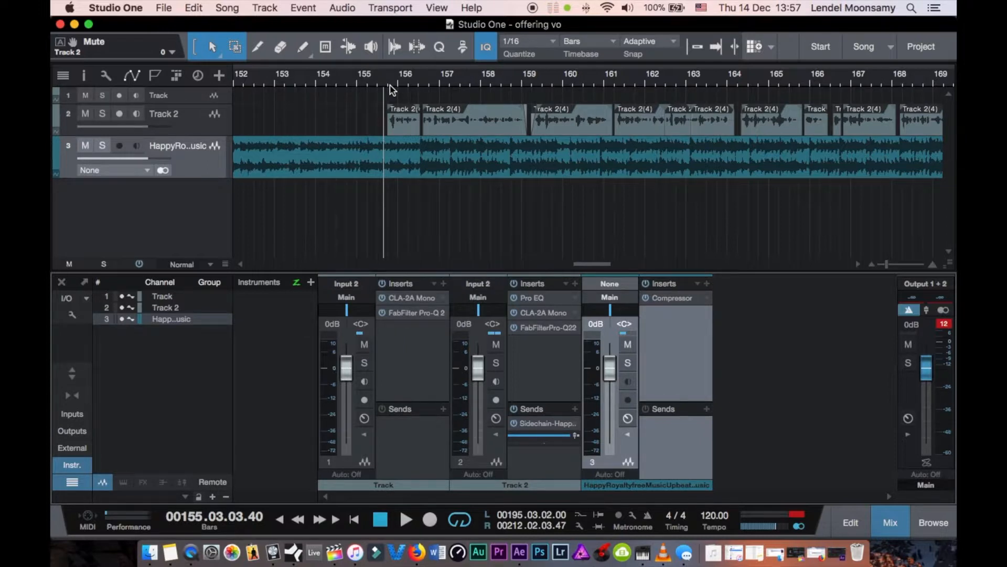
key(3)
key(e)
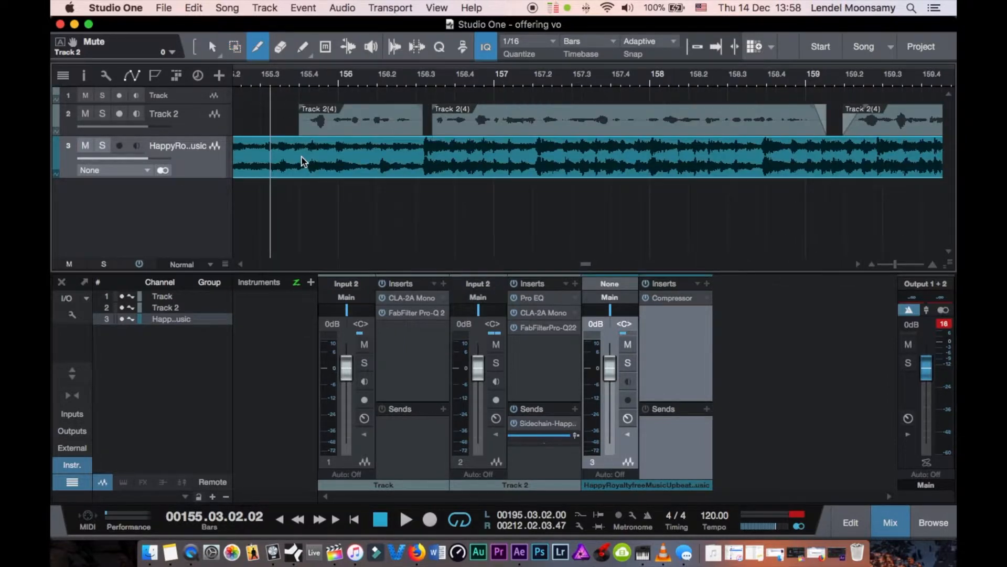
click(302, 157)
click(425, 153)
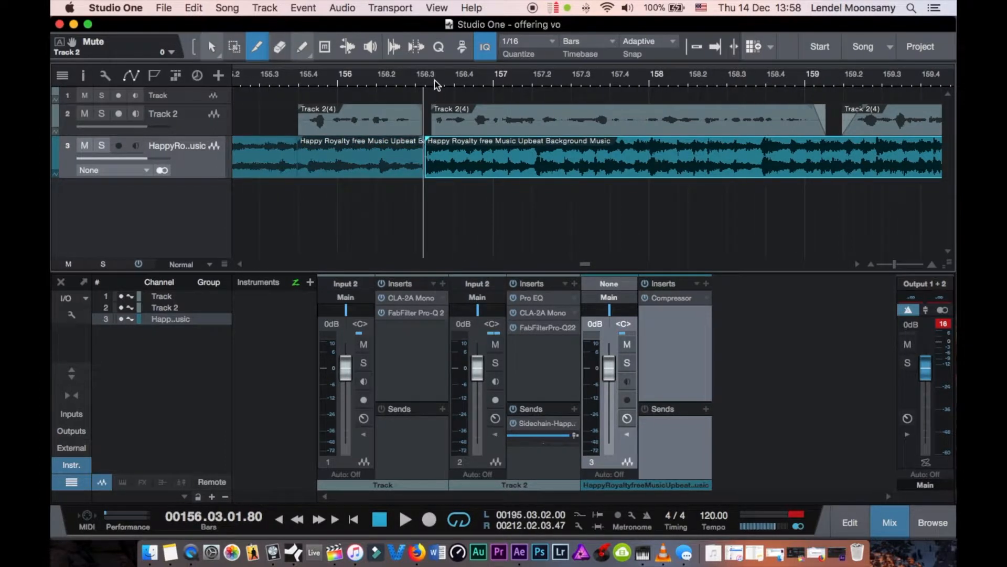
click(829, 160)
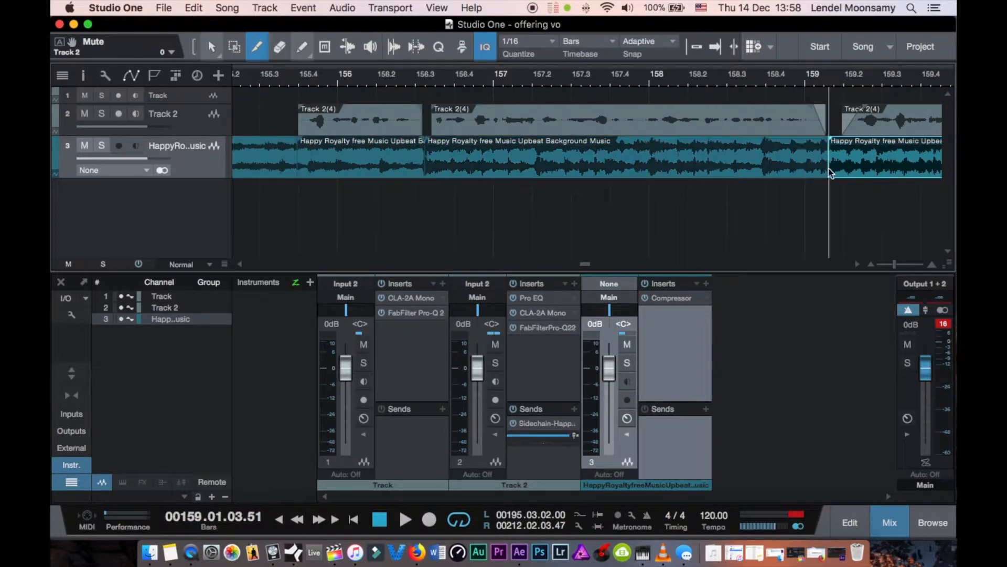
Step: Lower the volume of the music section under the first voice clip and play it back from bar 155.3
click(216, 46)
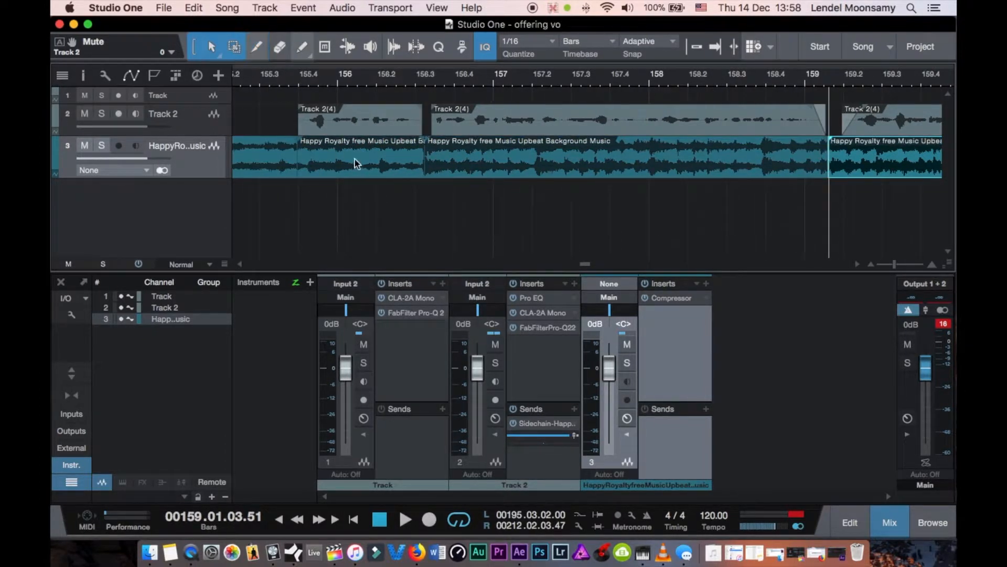
click(358, 162)
drag(364, 143, 363, 151)
click(272, 77)
key(space)
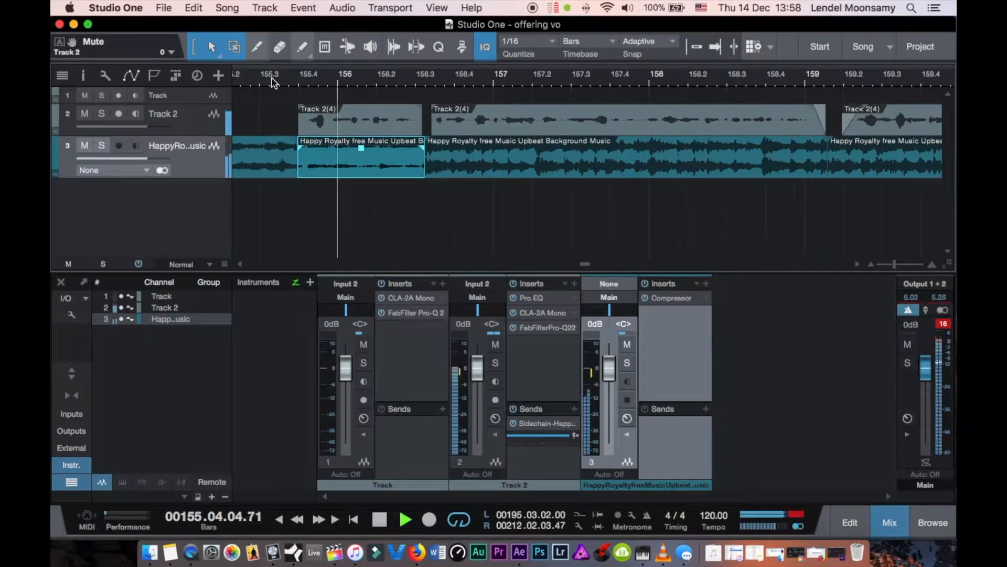
key(space)
Step: Lower the music section under the second voice clip by about 8 dB and play it back from bar 156.3
click(623, 150)
drag(631, 144, 628, 148)
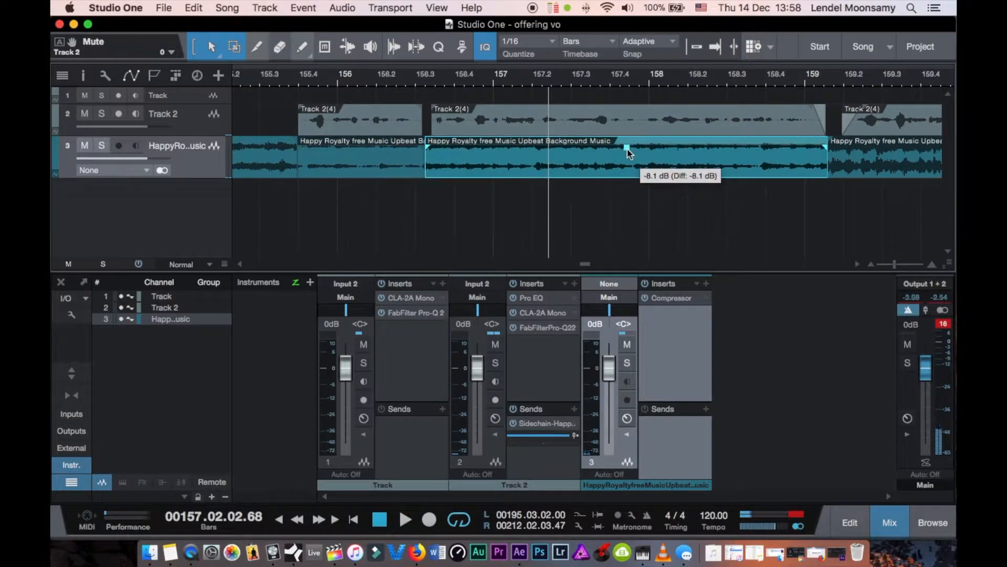
click(420, 82)
key(space)
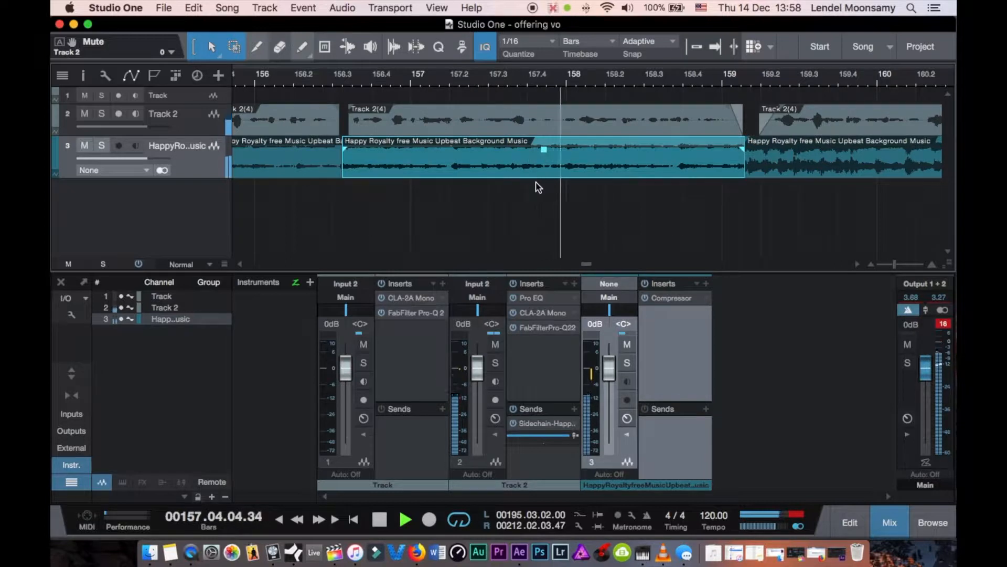
key(space)
Step: Undo the volume reductions and splits made on the background music event
key(w)
key(w)
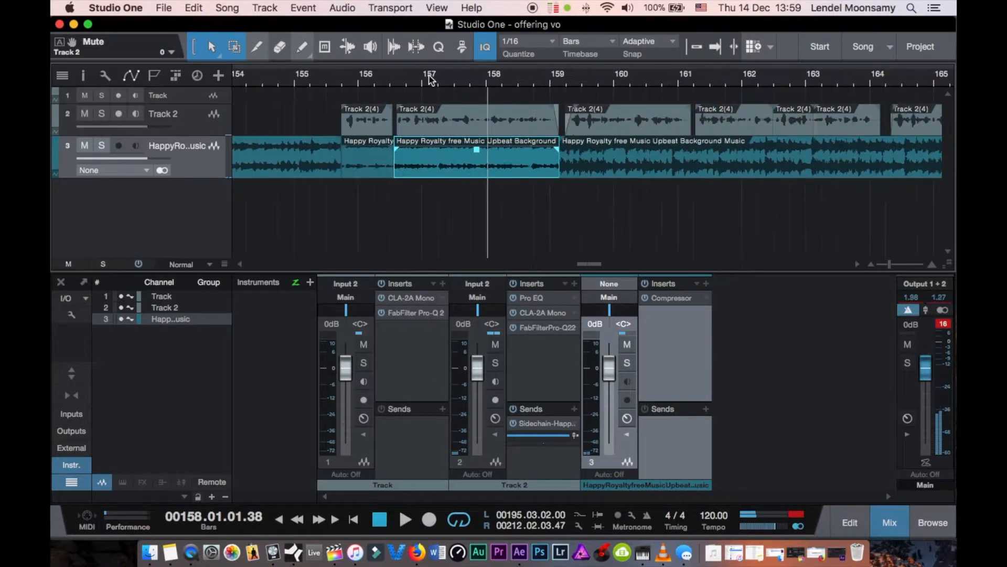
key(ctrl+z)
key(ctrl+z)
key(ctrl+z)
key(ctrl+z)
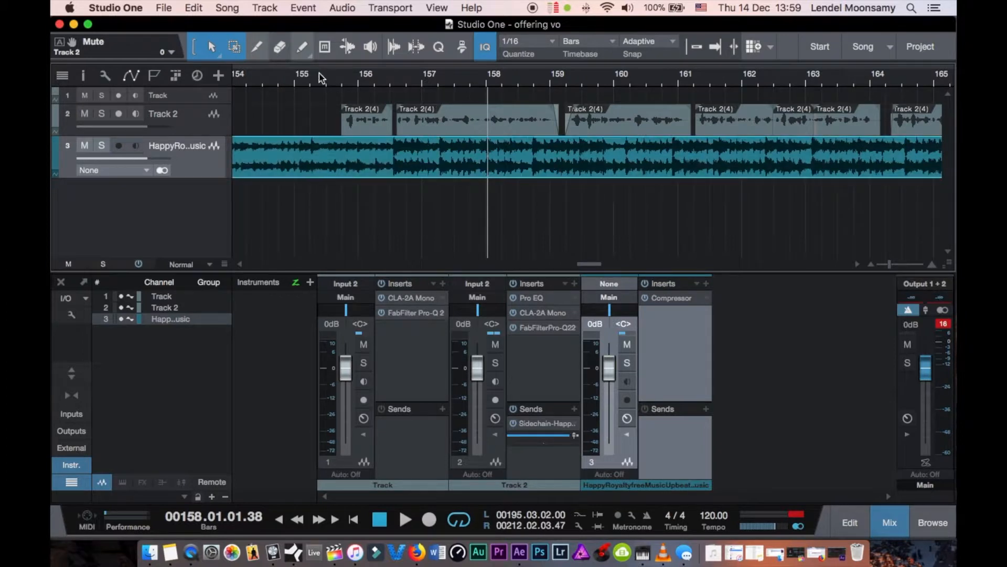
Step: Remove the existing Compressor insert from the background music channel
key(w)
key(w)
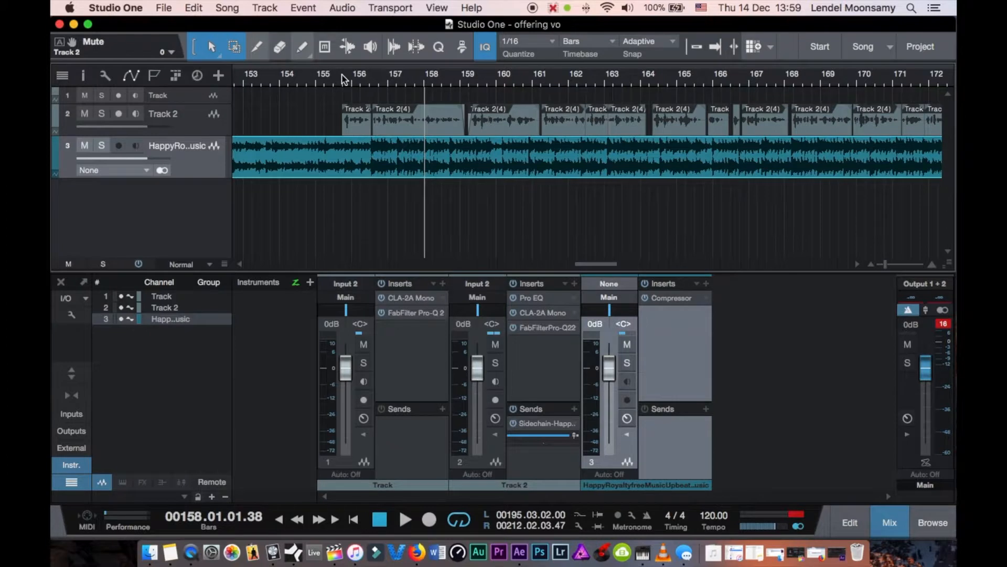
key(w)
key(w)
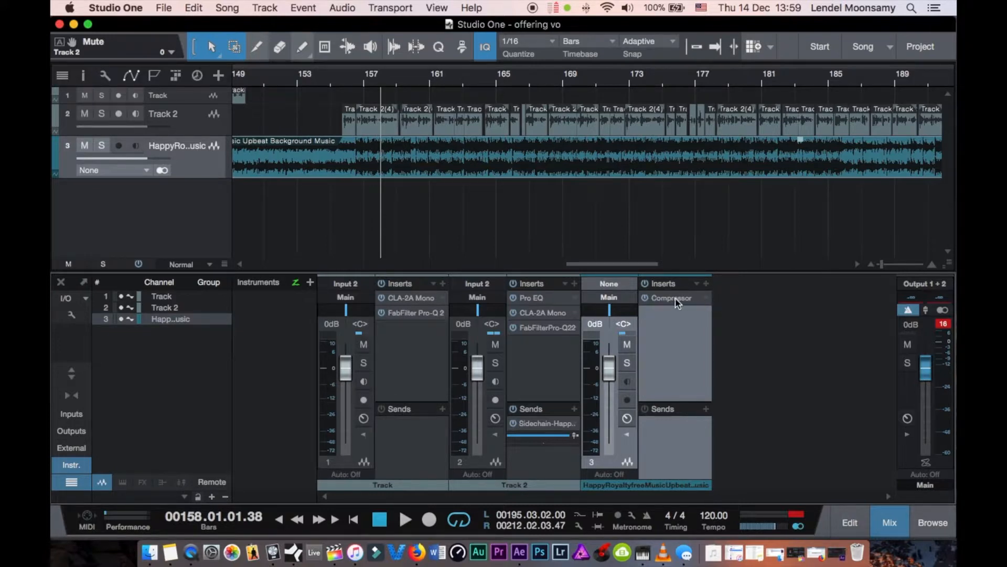
right_click(706, 303)
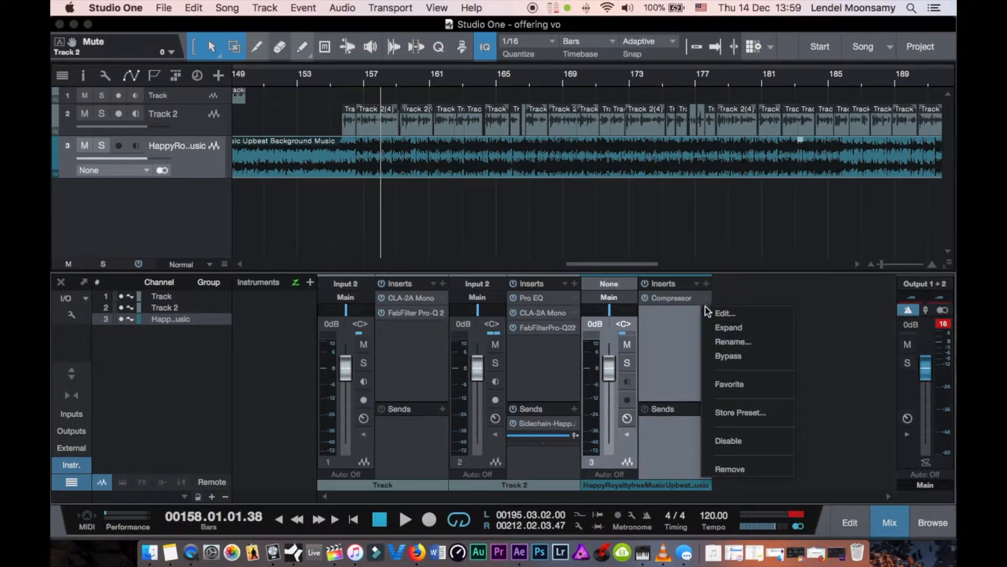
click(730, 469)
Step: Play the voice-over and uncompressed background music together from about bar 155.3
click(341, 79)
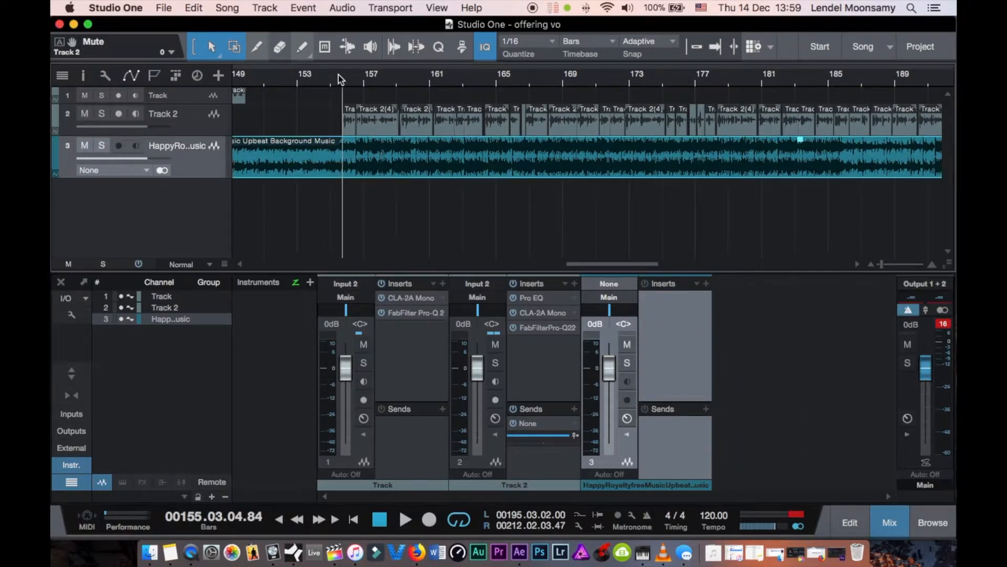
key(space)
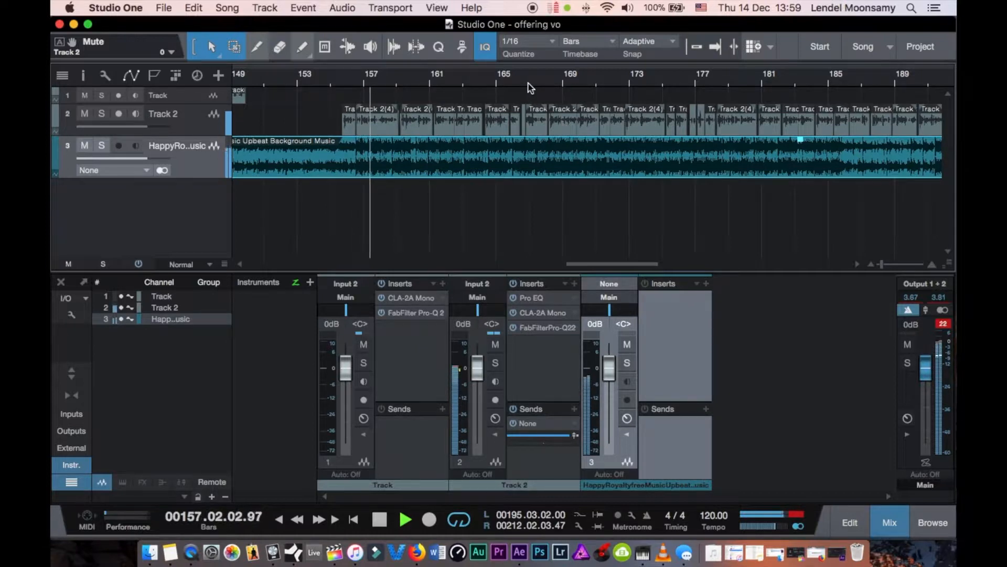
key(space)
Step: Insert the PreSonus Compressor on the background music channel
click(708, 284)
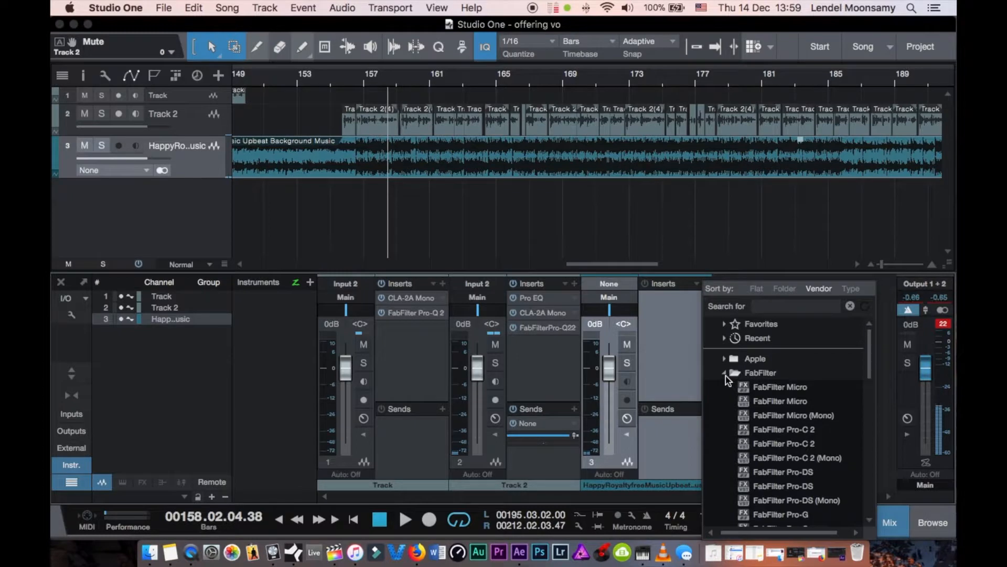
click(725, 374)
click(765, 415)
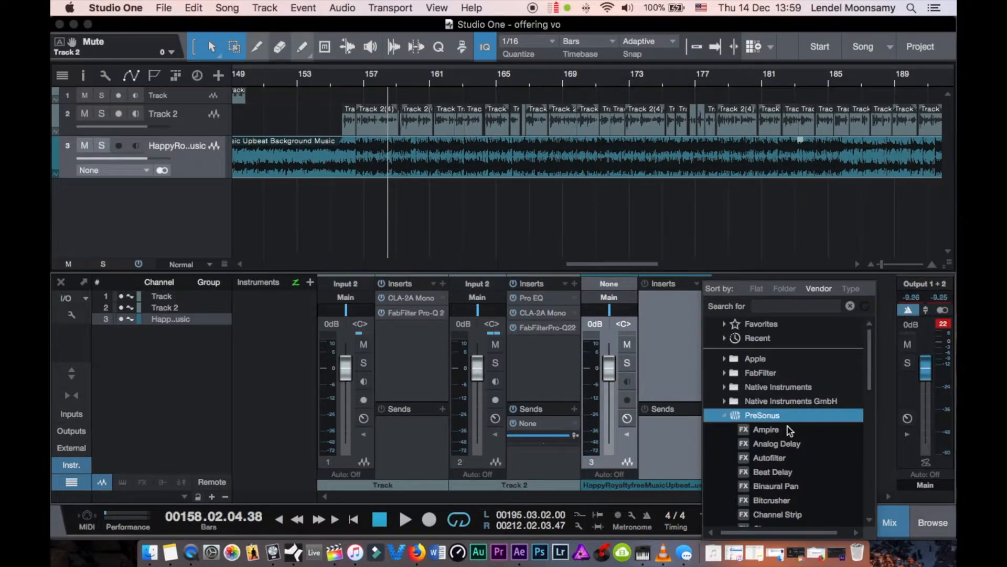
scroll(789, 429, down, 3)
scroll(789, 429, up, 1)
click(787, 430)
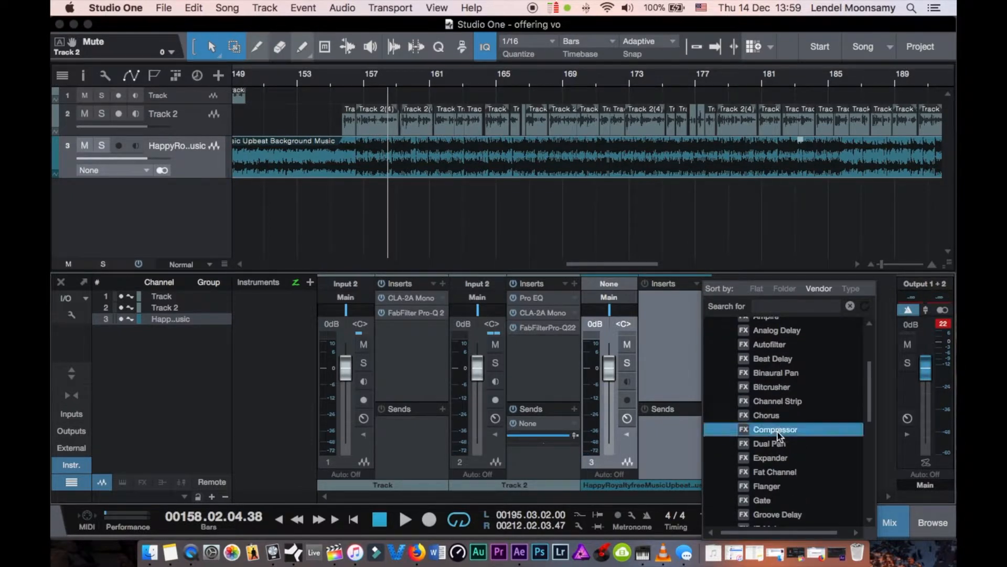
drag(796, 435, 682, 328)
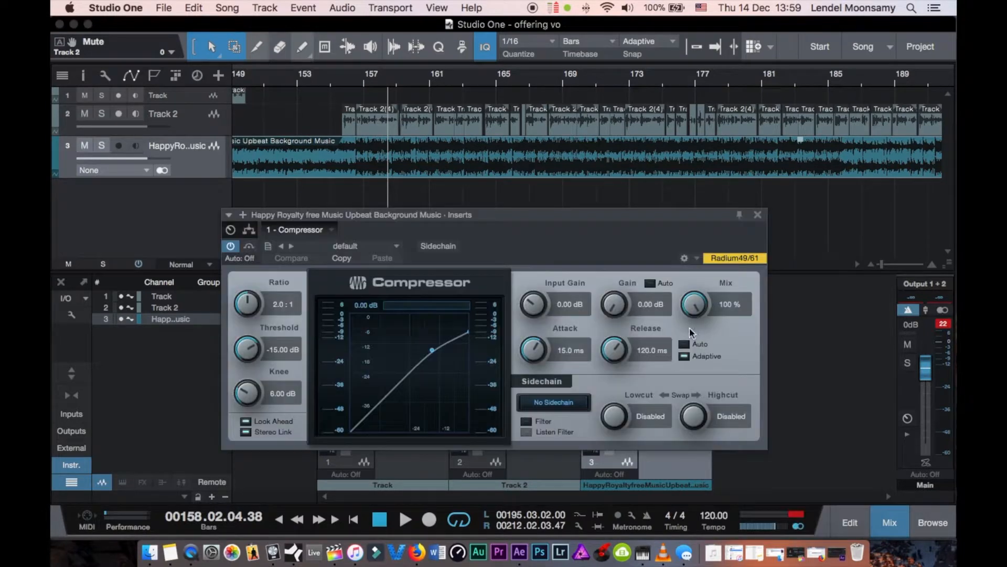
Step: Reposition the Compressor window and play the mix to watch how the default settings compress the music
drag(548, 220, 414, 221)
drag(480, 215, 602, 204)
key(space)
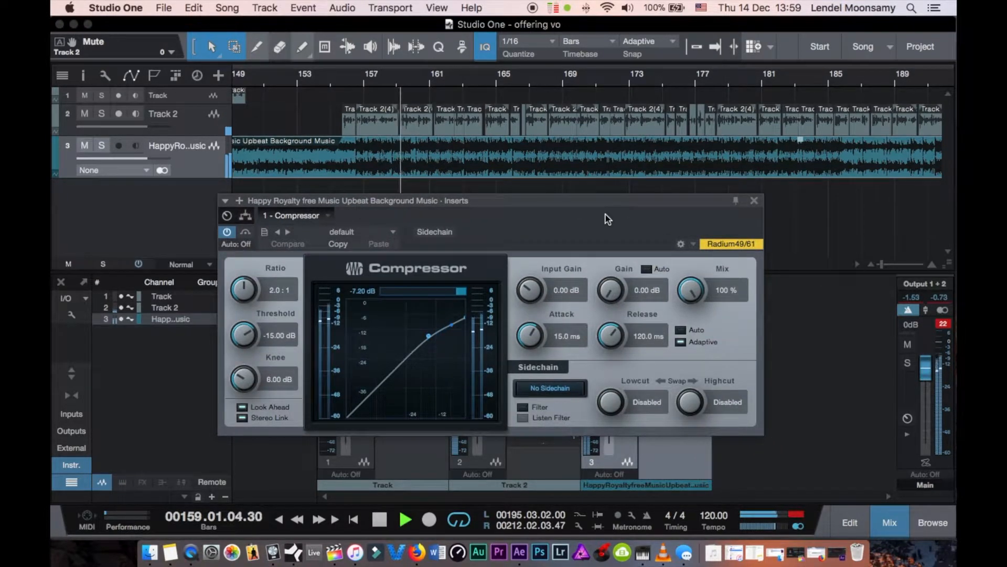
key(space)
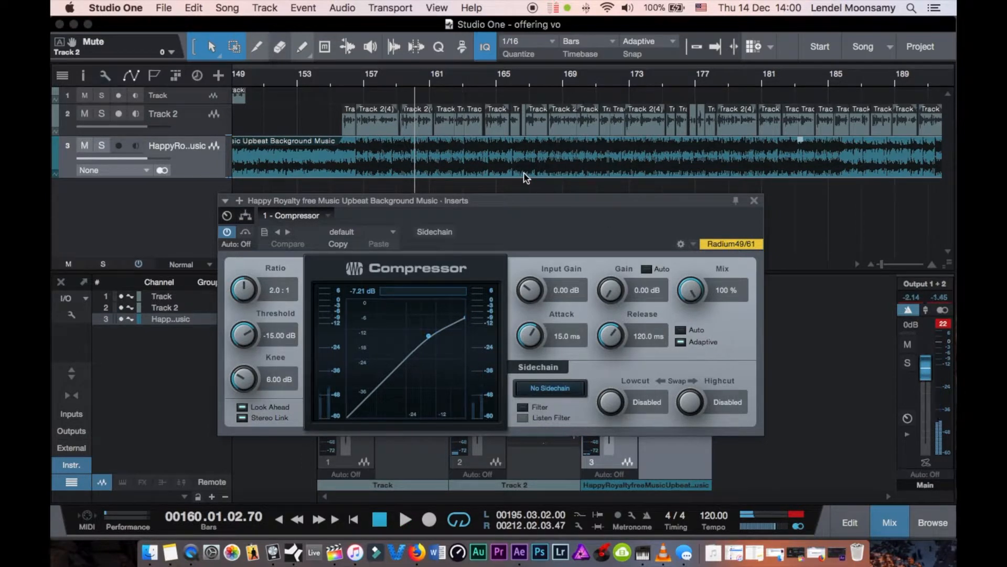
drag(546, 206, 556, 198)
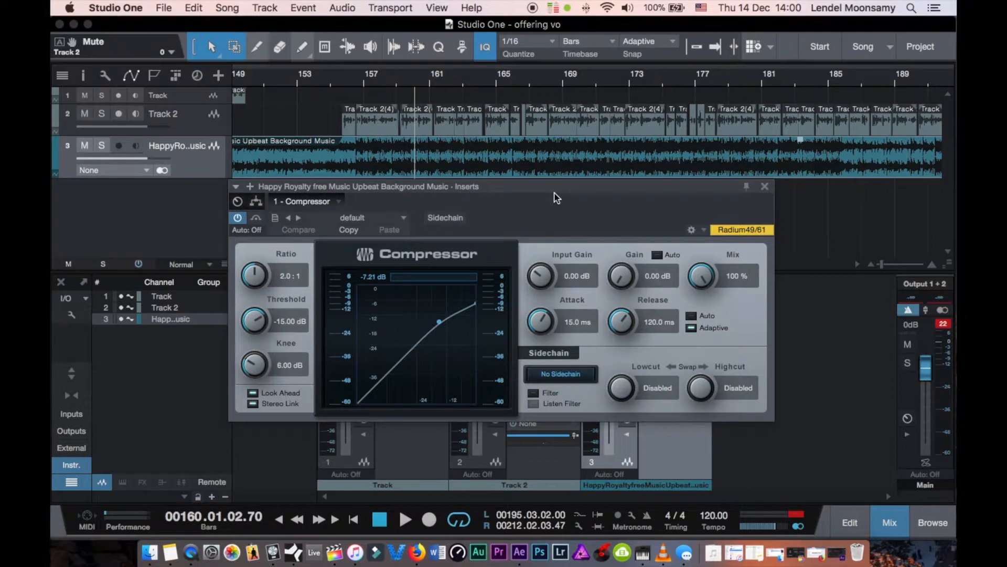
Step: Solo Track 2 and add a sidechain send from it to the Compressor on the background music channel
click(186, 133)
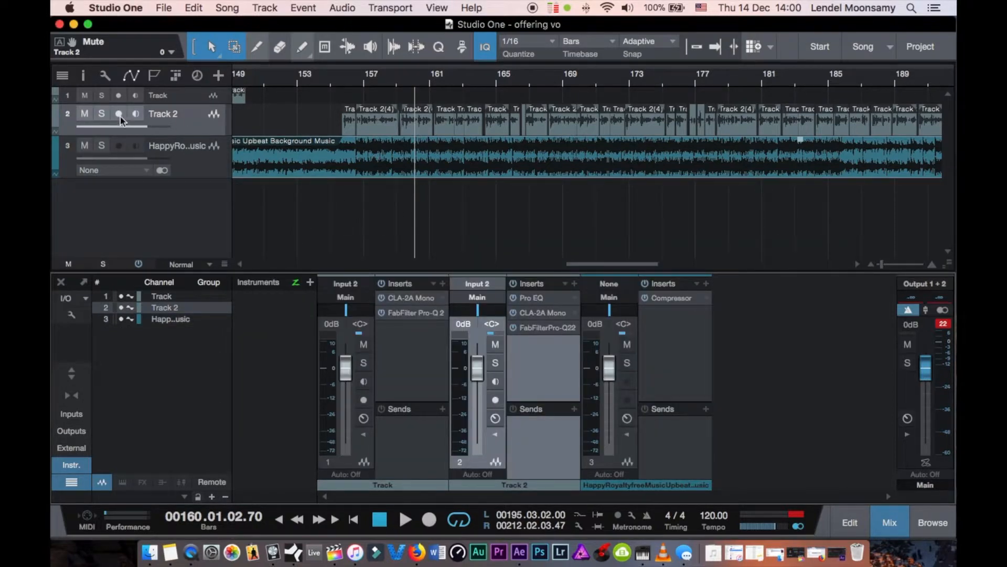
click(104, 115)
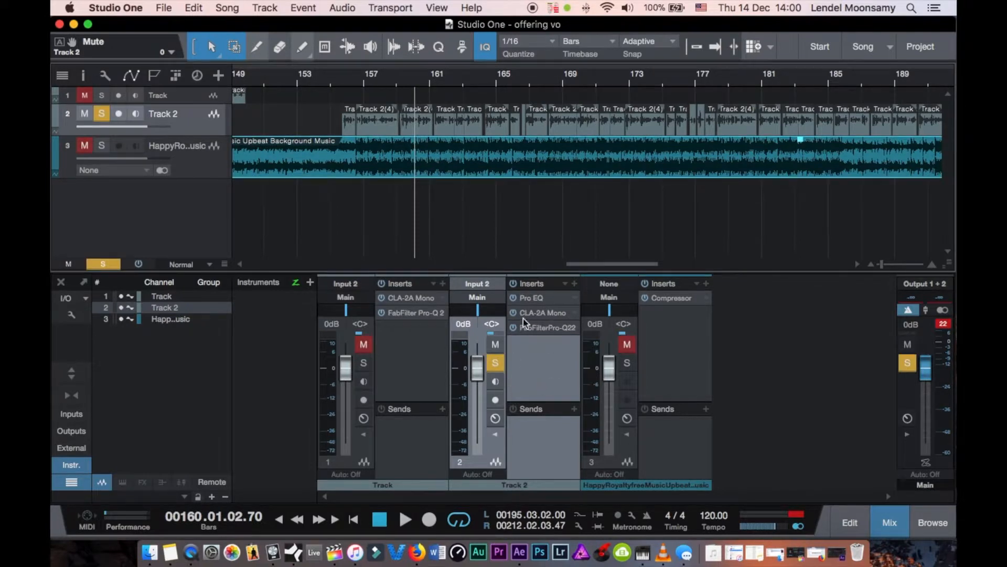
click(574, 409)
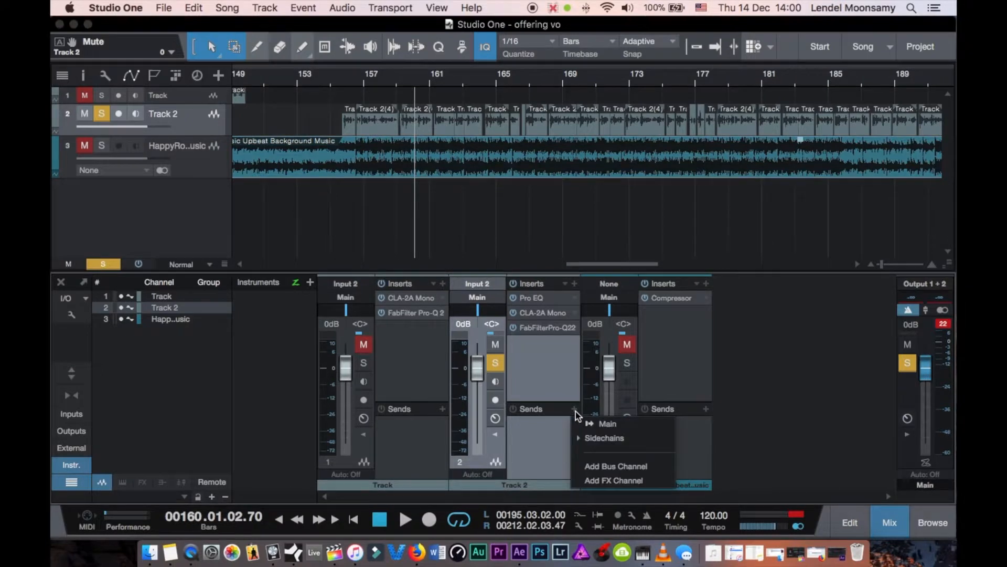
click(598, 438)
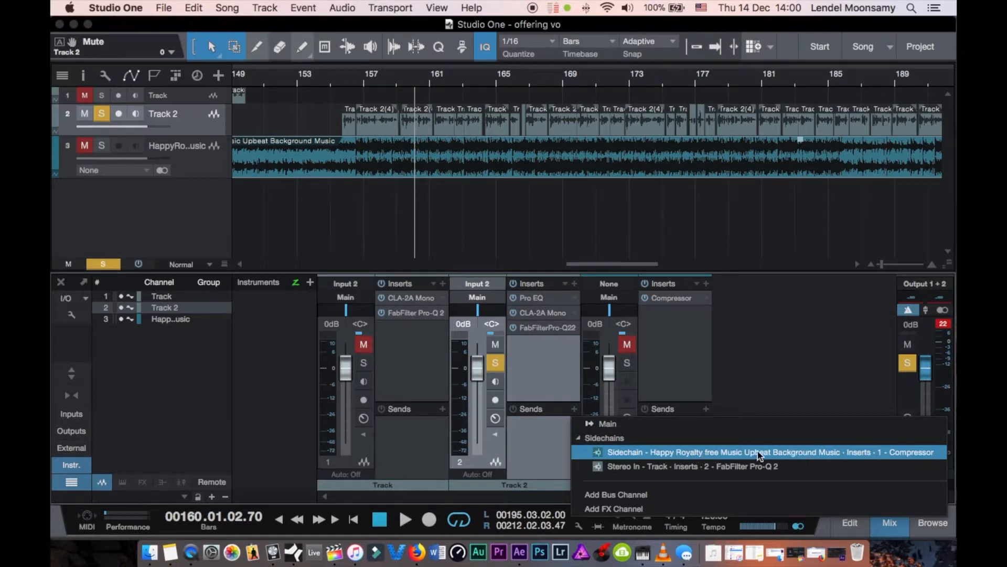
click(641, 454)
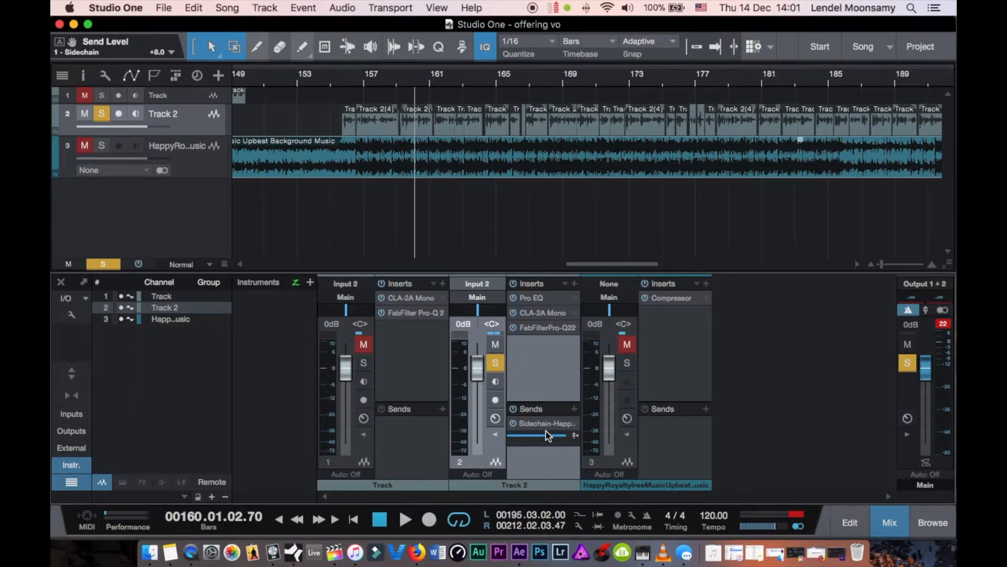
Step: Reopen the background music's Compressor, reposition its window, and switch its external sidechain off and back on
click(669, 298)
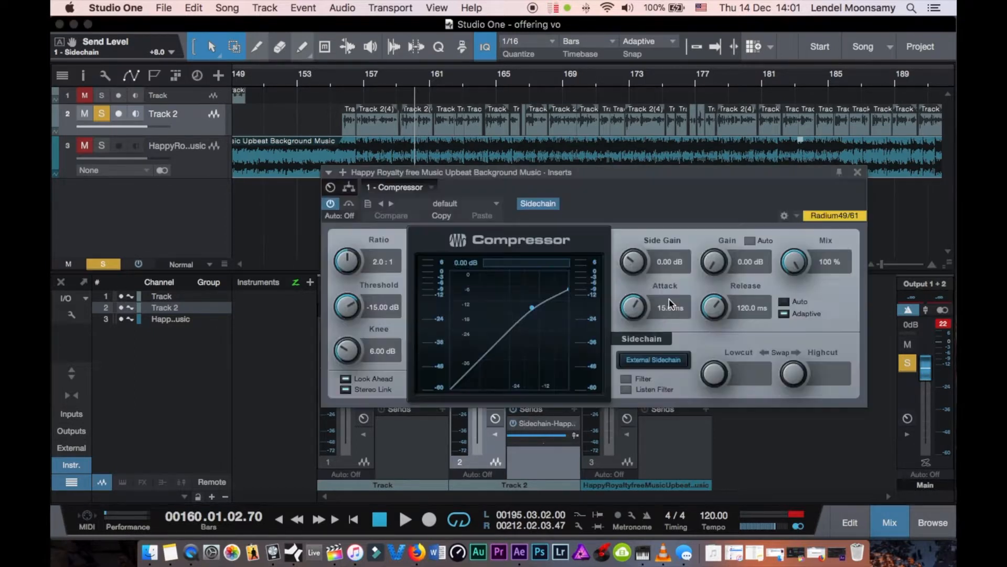
click(521, 208)
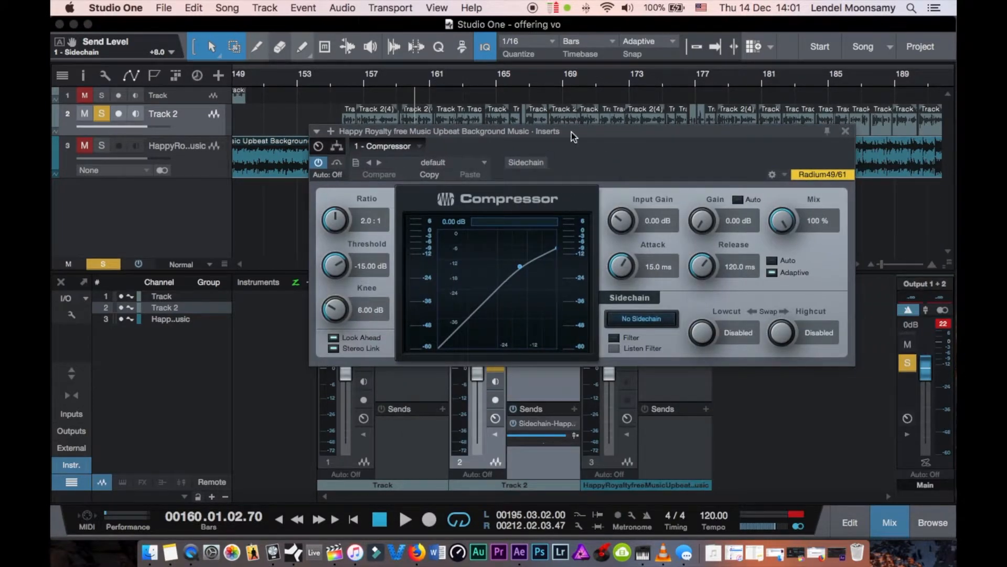
drag(574, 136, 574, 166)
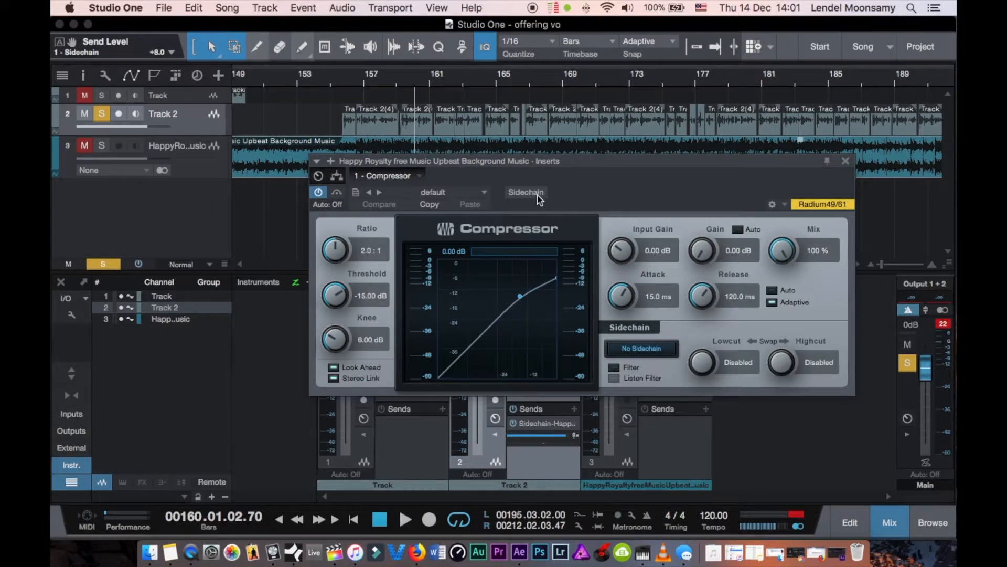
drag(583, 165, 645, 165)
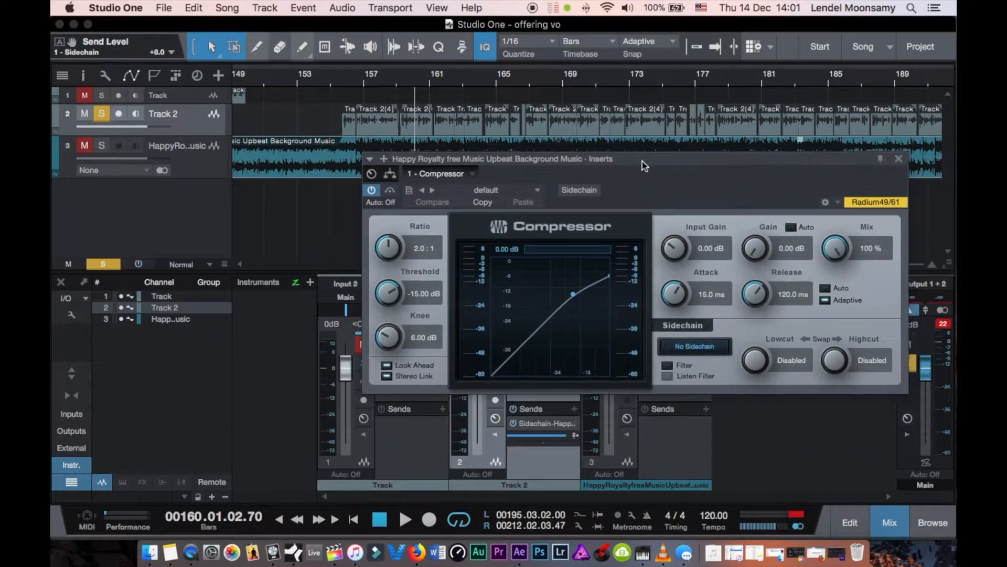
click(580, 190)
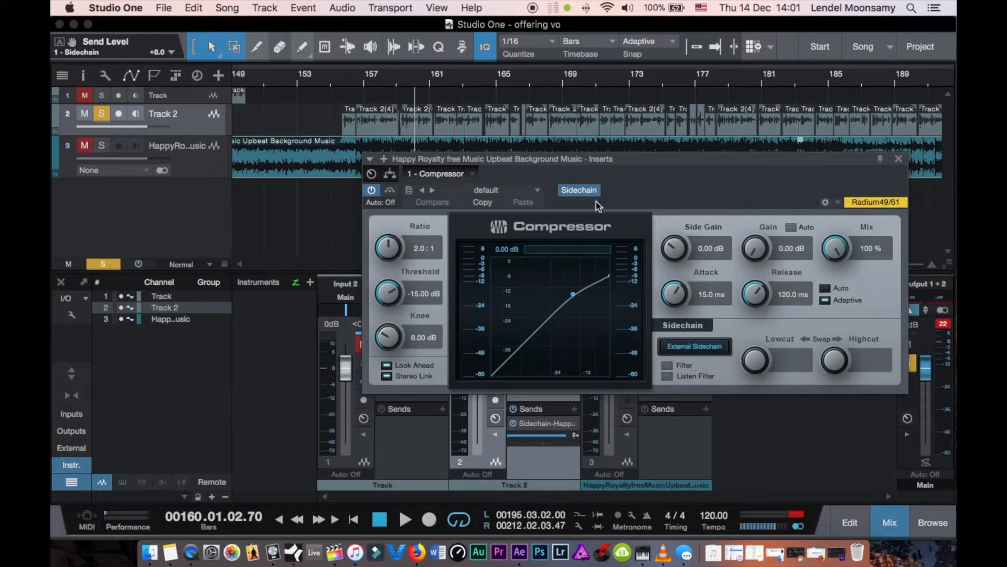
Step: Unsolo Track 2 and play the voice-over with the background music to check the sidechained compression
drag(707, 161, 707, 187)
click(102, 113)
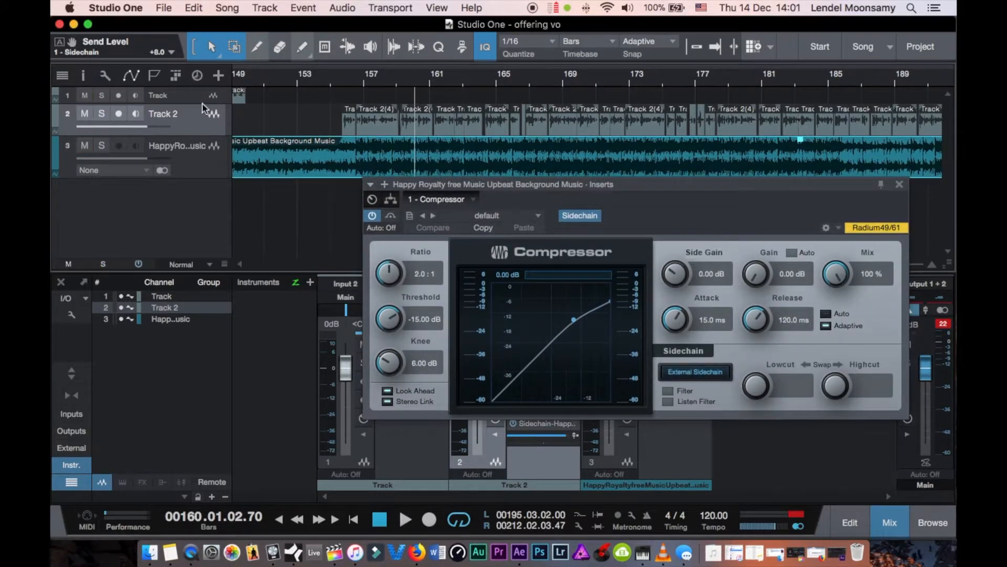
click(333, 75)
key(space)
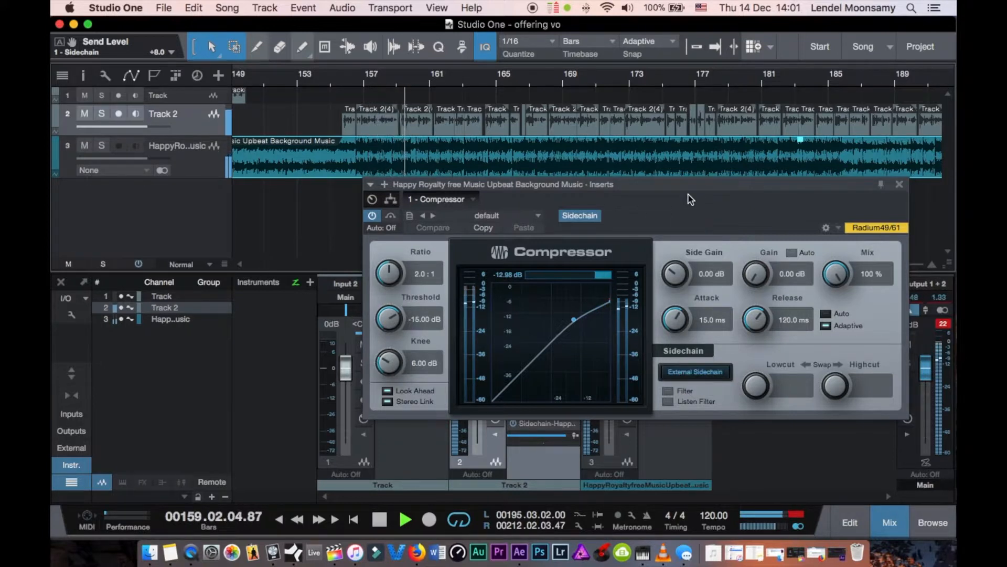
key(space)
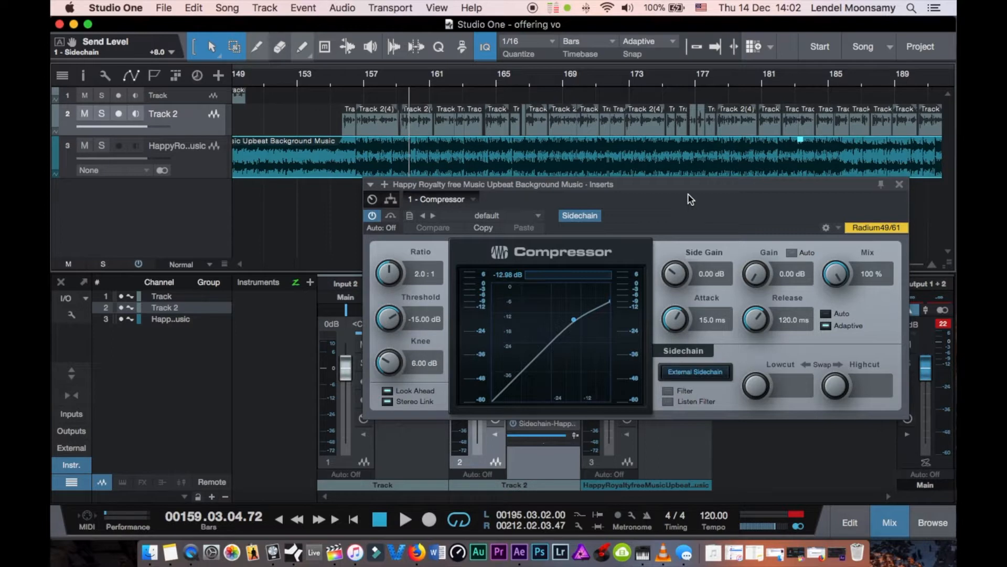
Step: Shorten the Compressor's attack to about 8.05 ms and play the mix from about bar 155.3
drag(691, 199, 673, 187)
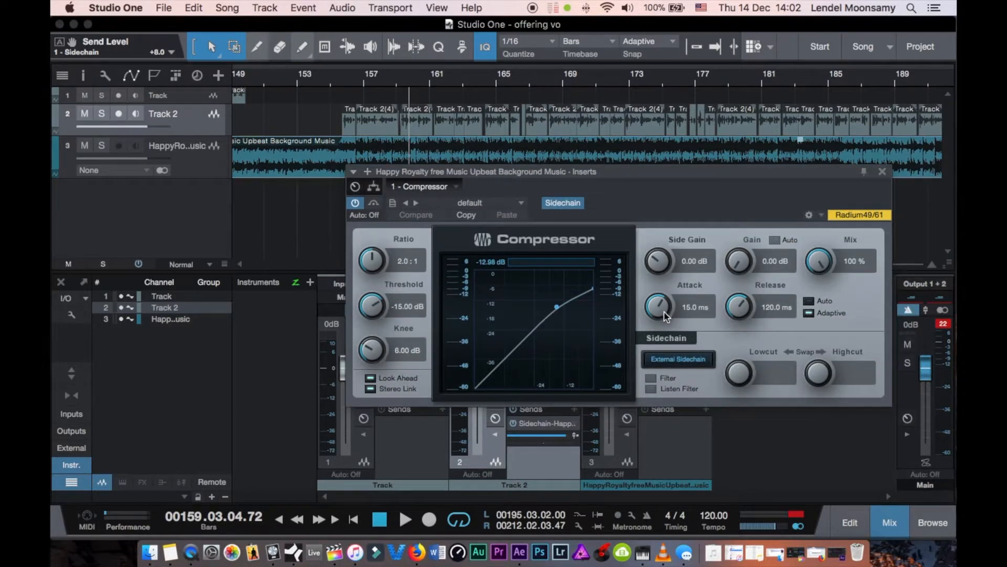
drag(662, 315, 663, 336)
click(351, 93)
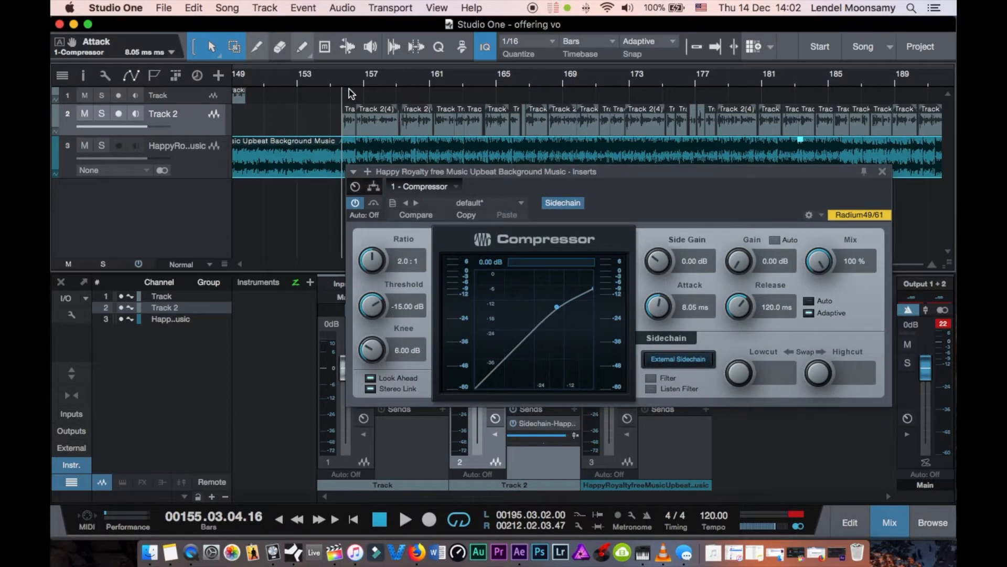
key(space)
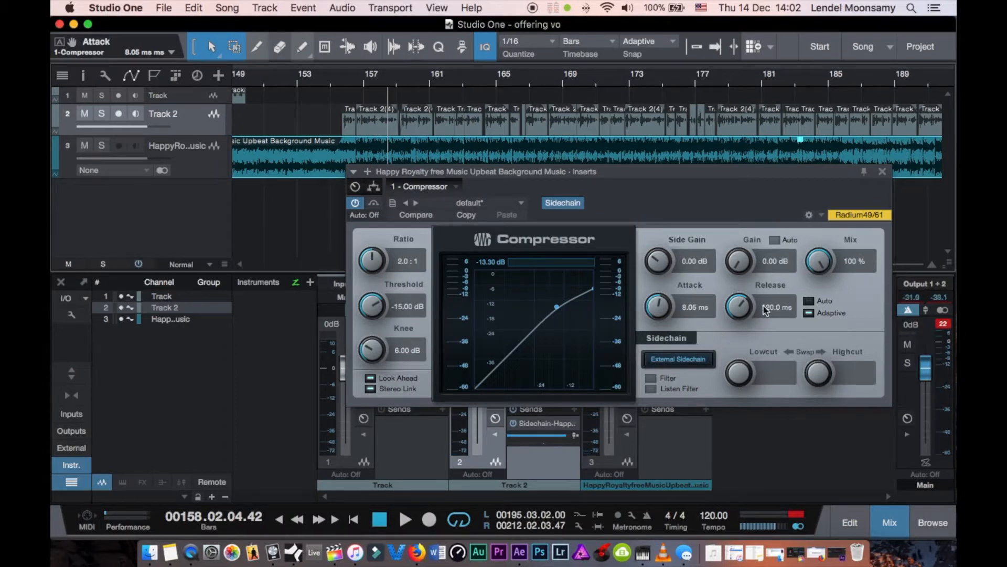
Step: Lengthen the Compressor's release to about 420.6 ms, play from about bar 155.4, and fine-tune the release to 453.8 ms
drag(742, 312, 743, 295)
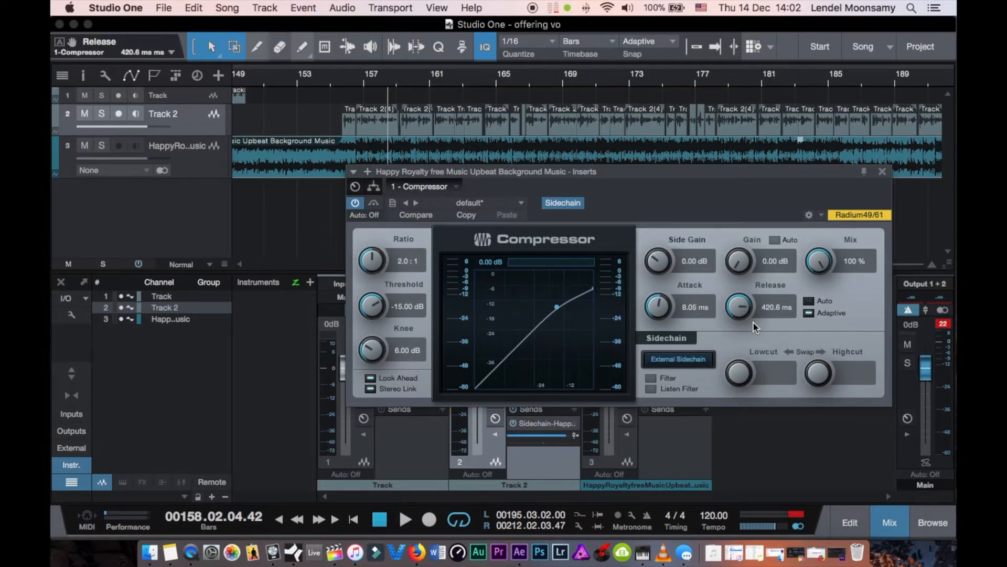
click(345, 80)
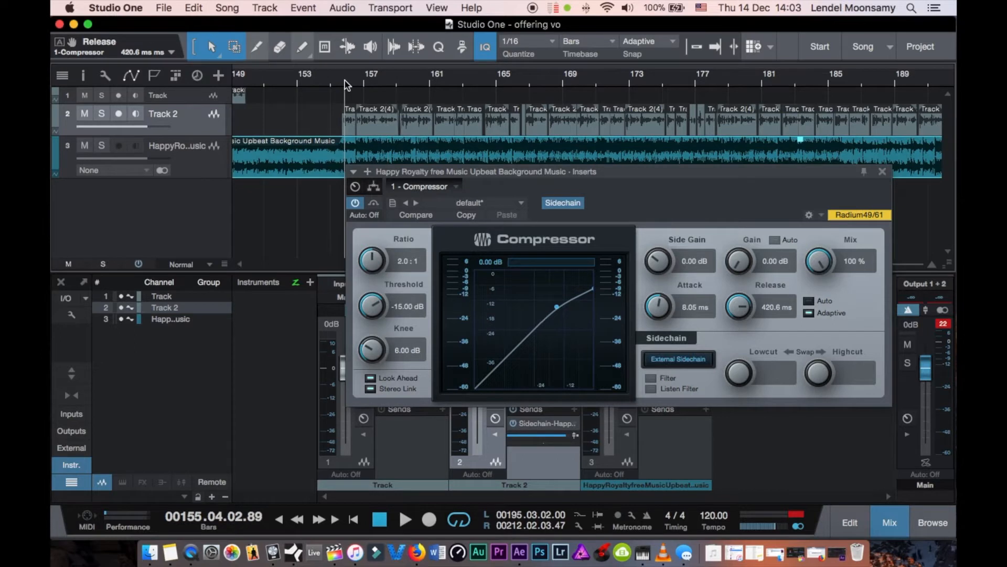
key(space)
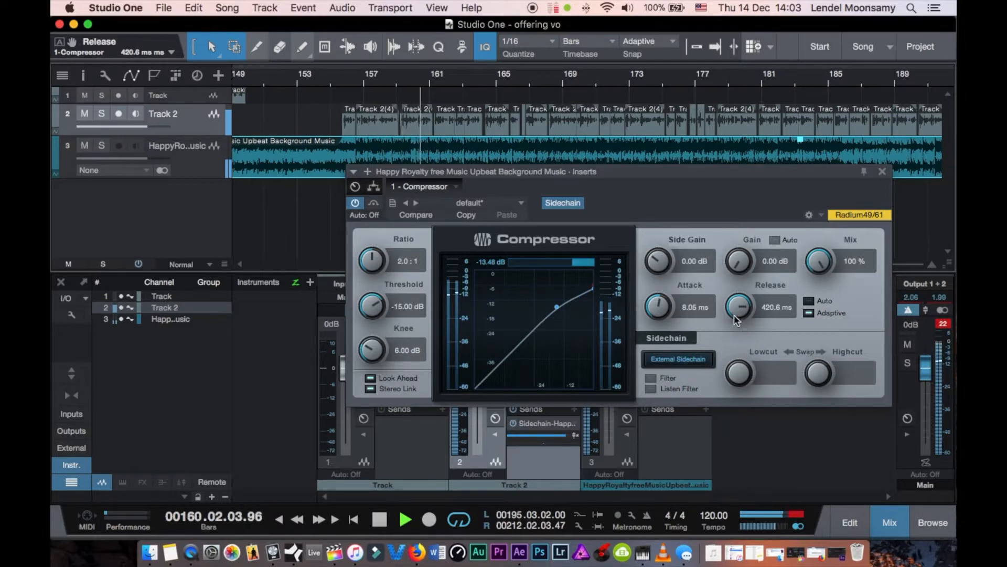
drag(743, 312, 740, 320)
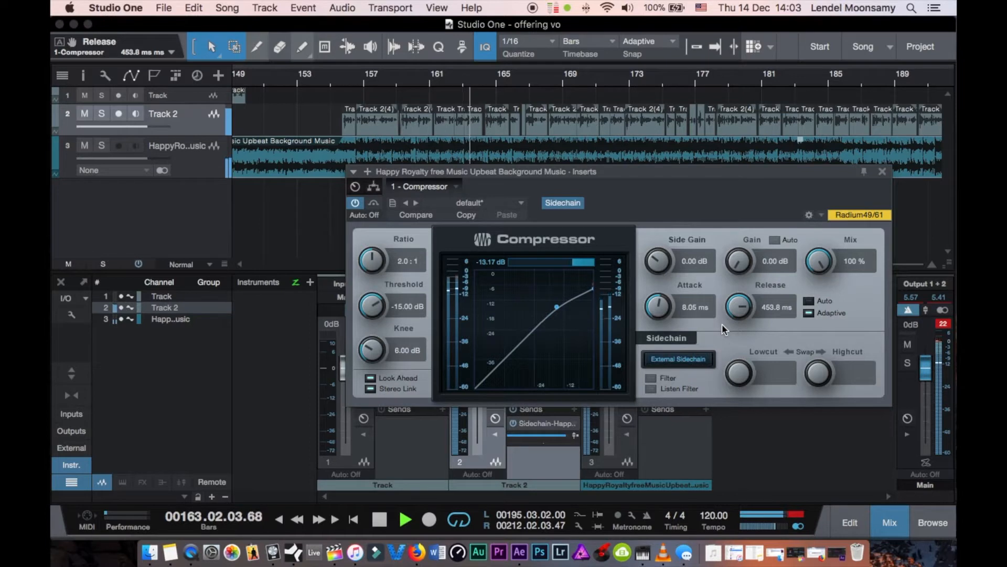
Step: Play a short passage around bar 179 to check how the music ducks under the voice-over
key(space)
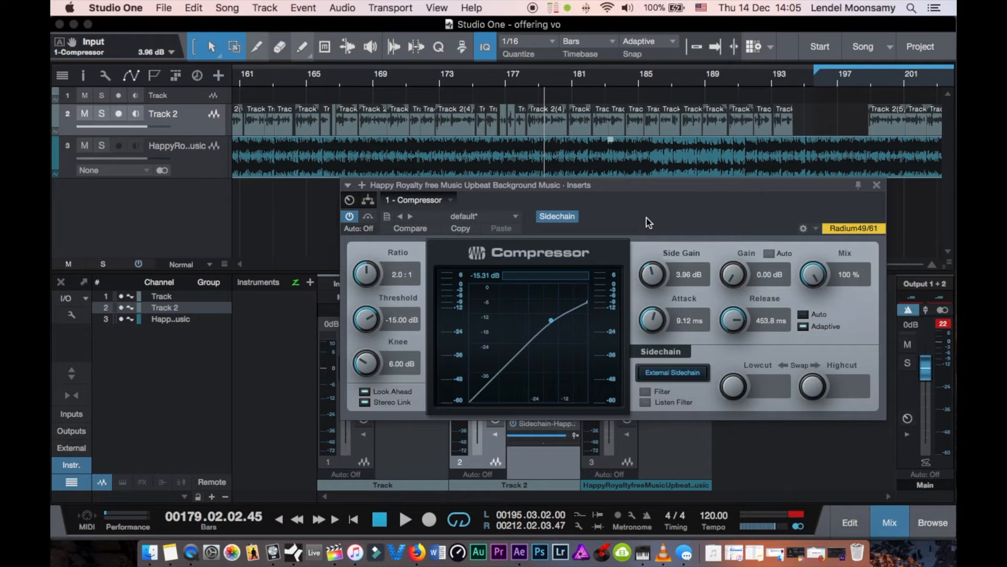
key(space)
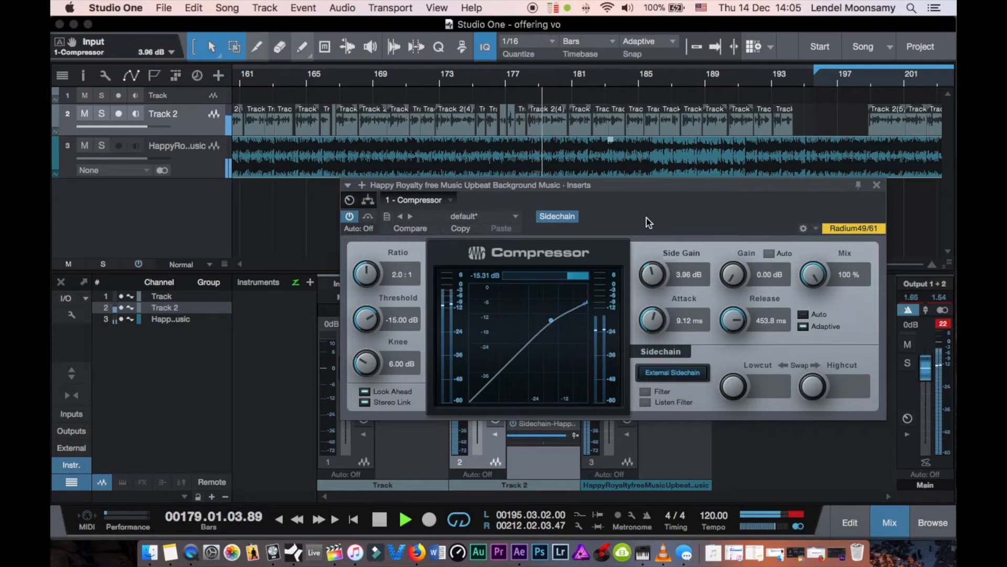
key(space)
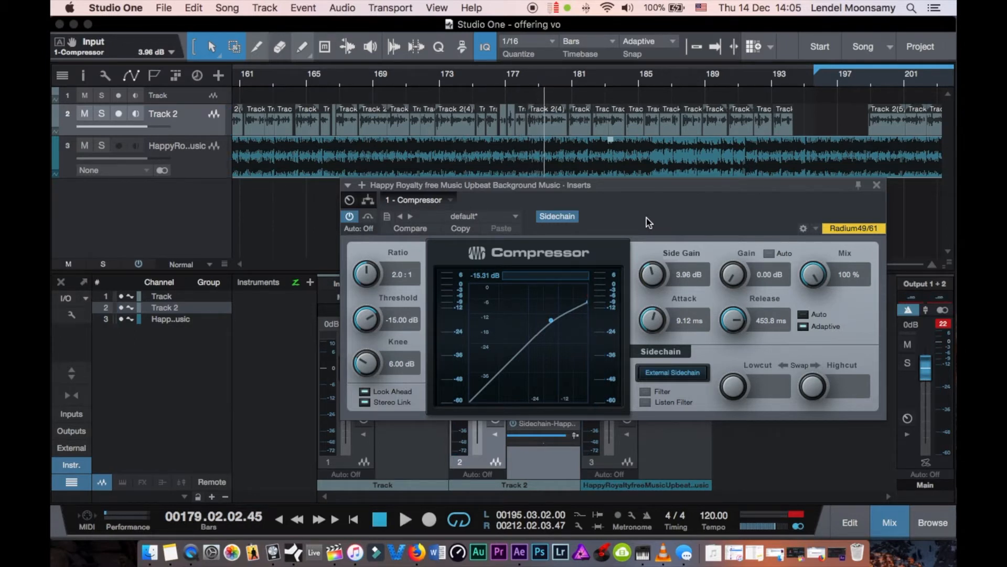
Step: Move the Compressor window clear of the tracks and select the background music track
drag(657, 190, 620, 206)
click(204, 178)
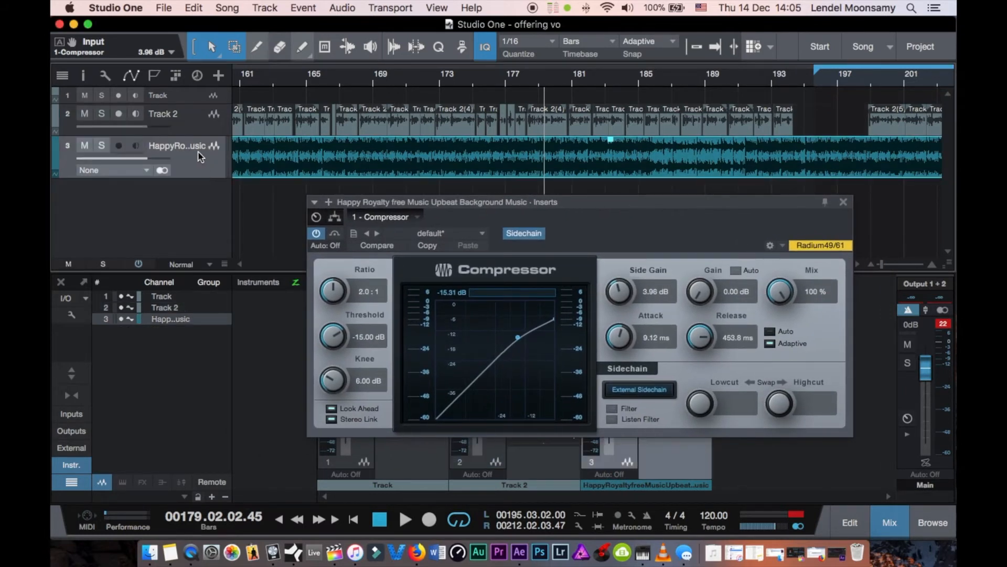
click(188, 128)
click(194, 167)
drag(672, 202, 624, 215)
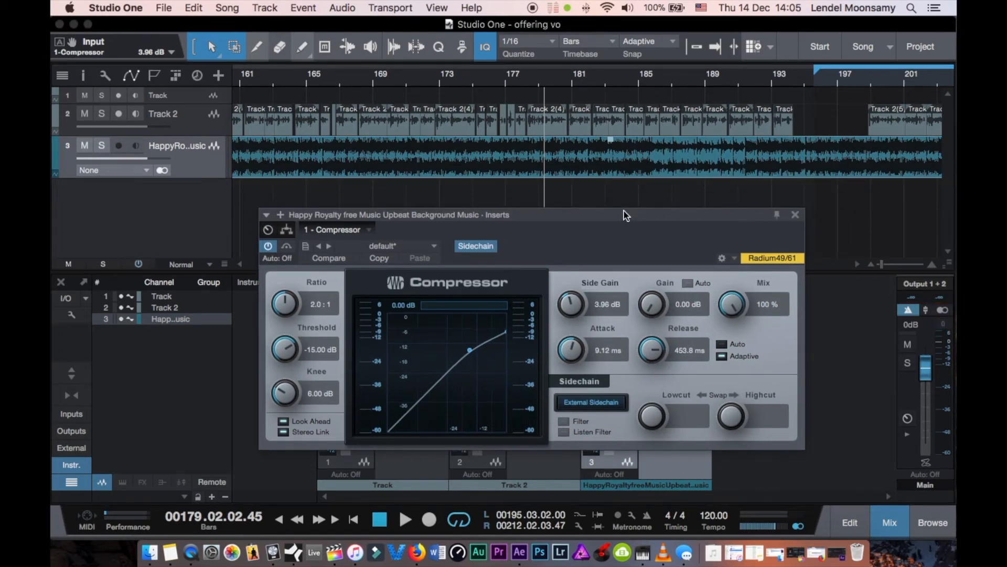
drag(624, 215, 625, 211)
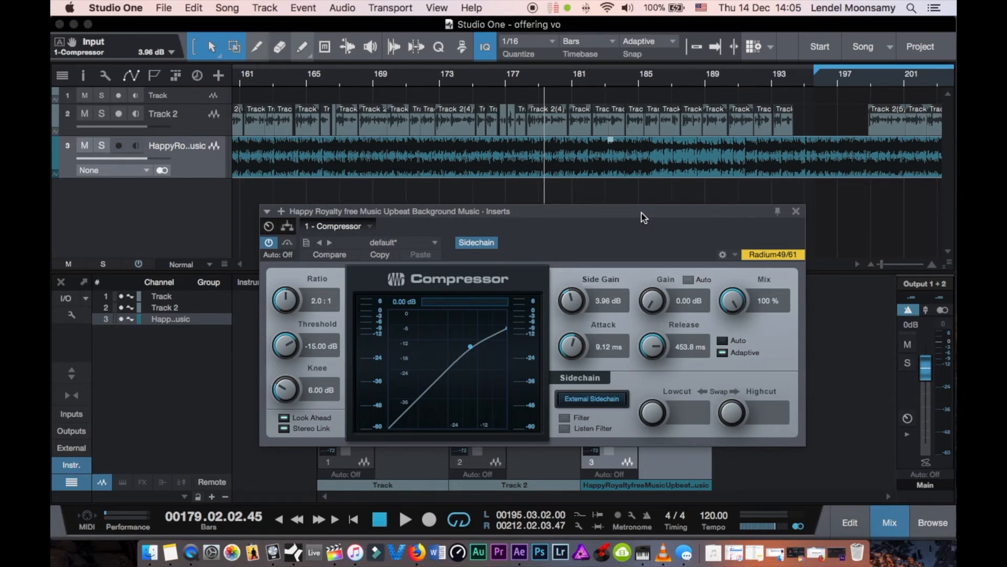